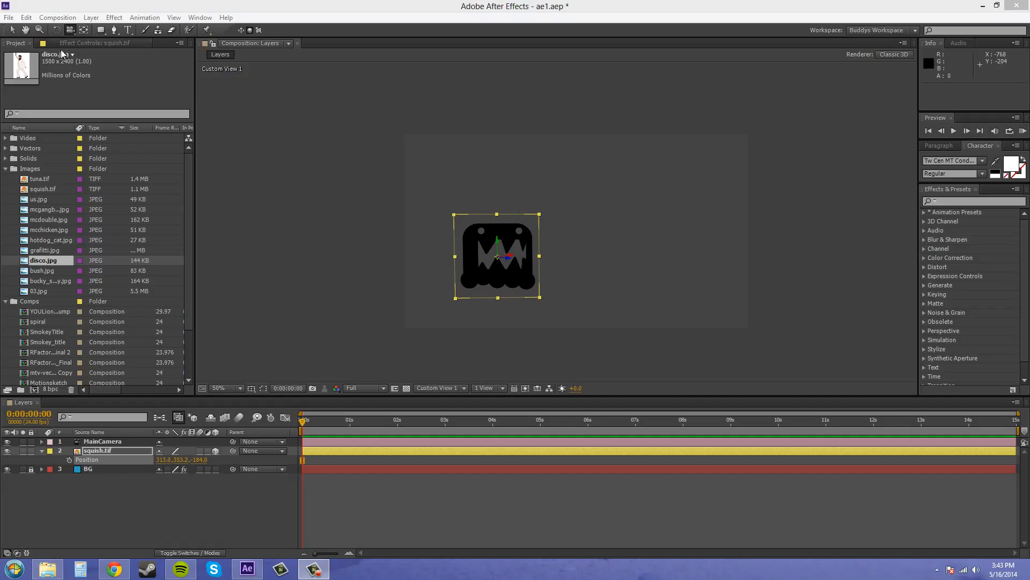
# Step: Activate the Selection tool and start position keyframing on the squish.tif layer at 0 seconds
pyautogui.click(13, 31)
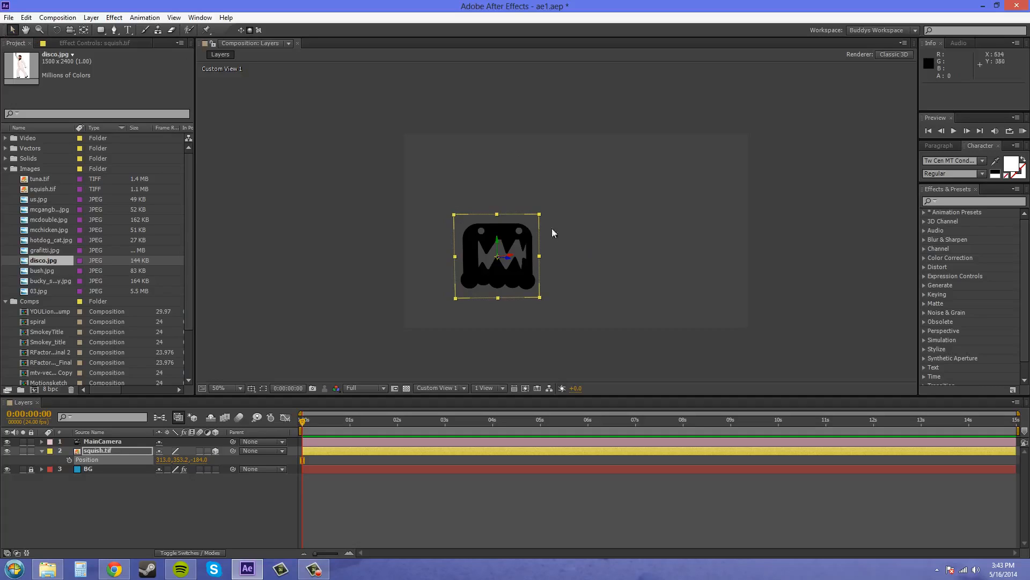
pyautogui.click(26, 31)
pyautogui.click(70, 31)
pyautogui.click(69, 459)
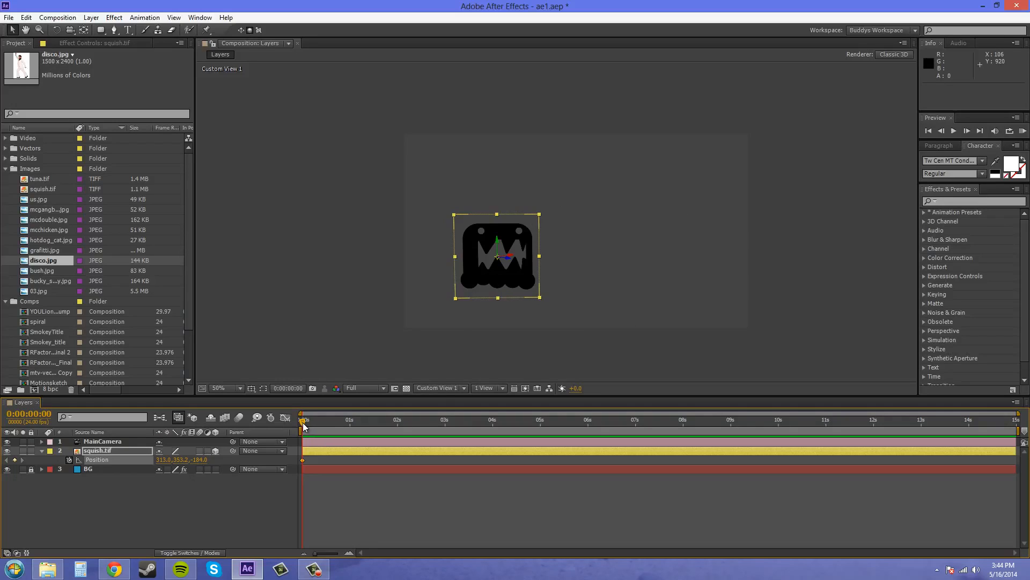
# Step: Keyframe squish.tif's position at 1 second to about 632, -4, -101 and at 3 seconds to about 937, 335, -940
pyautogui.moveTo(308, 420); pyautogui.dragTo(349, 420)
pyautogui.moveTo(510, 247); pyautogui.dragTo(546, 182)
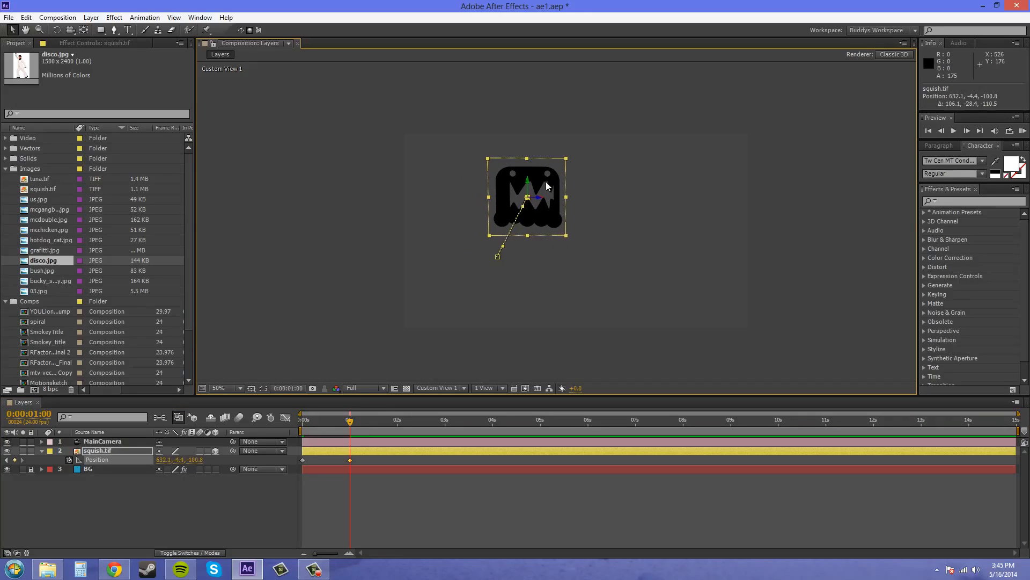
pyautogui.moveTo(348, 424); pyautogui.dragTo(445, 422)
pyautogui.moveTo(541, 217); pyautogui.dragTo(681, 243)
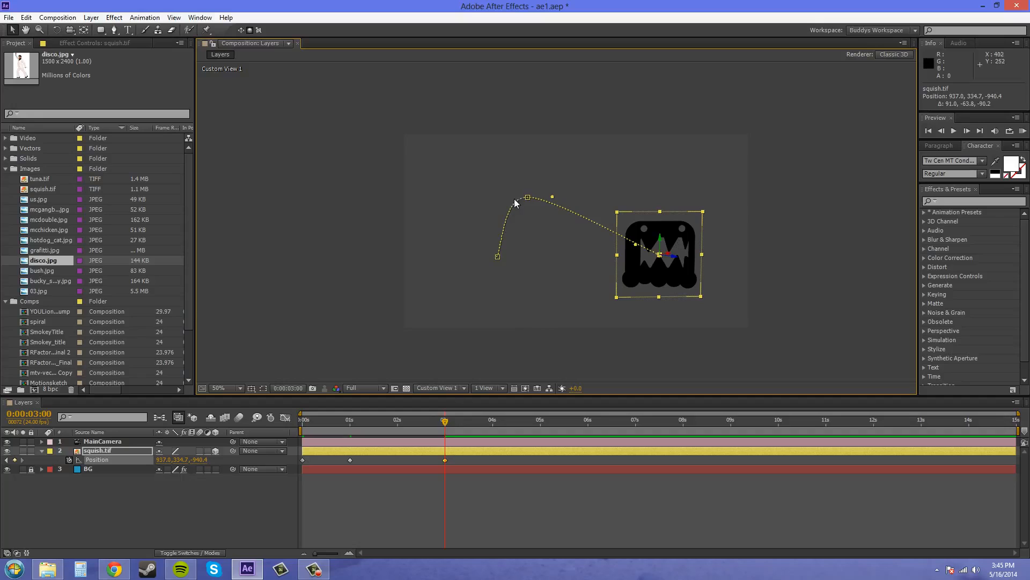
# Step: Switch the 3D view to MainCamera and scrub the squish.tif motion from 3 seconds back to 0
pyautogui.moveTo(424, 422); pyautogui.dragTo(417, 449)
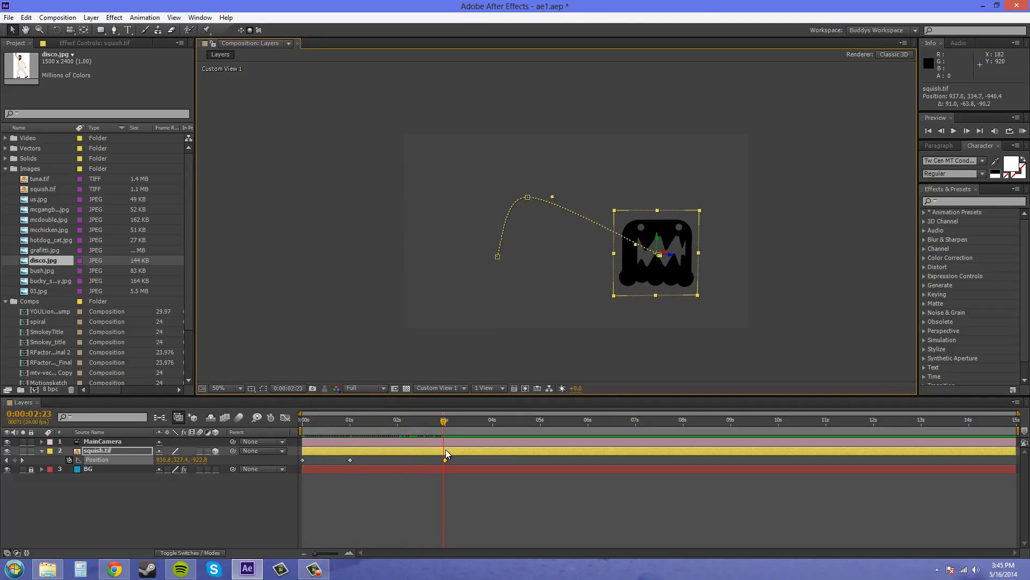
pyautogui.press('pagedown')
pyautogui.click(450, 387)
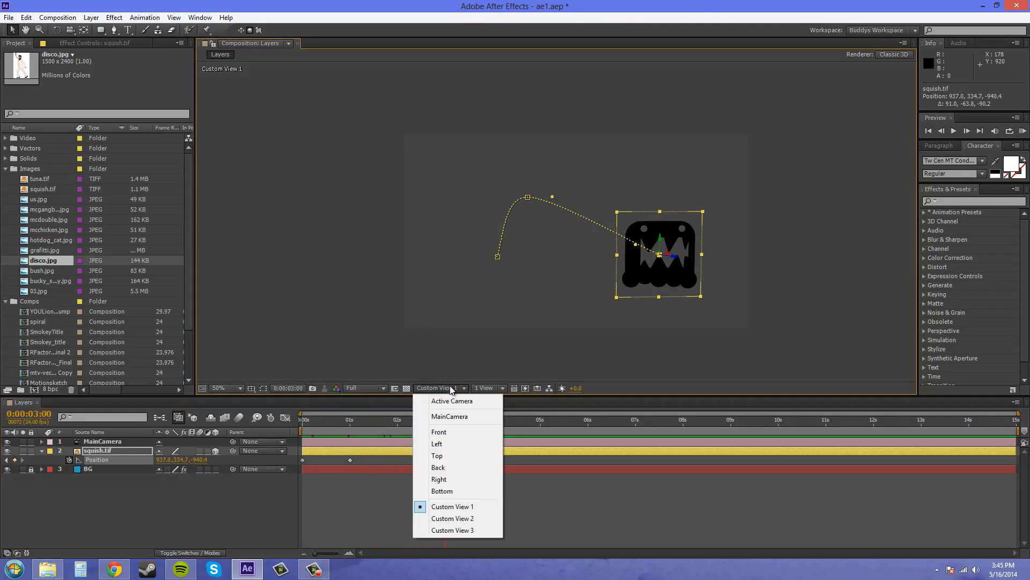
pyautogui.click(449, 416)
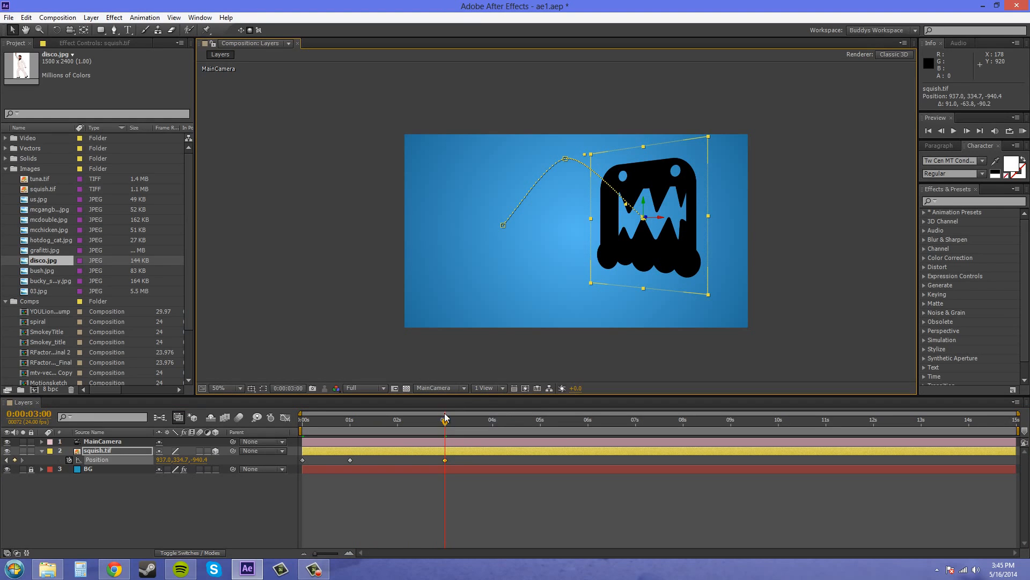
pyautogui.moveTo(445, 421); pyautogui.dragTo(295, 455)
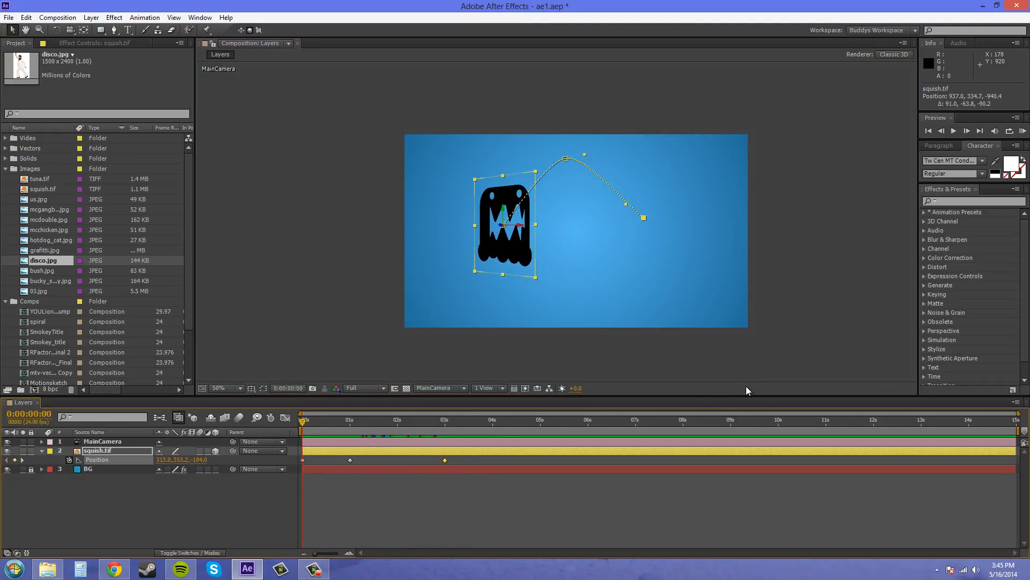
# Step: Split the composition display into 4 Views and switch the Active Camera view to Right
pyautogui.click(487, 391)
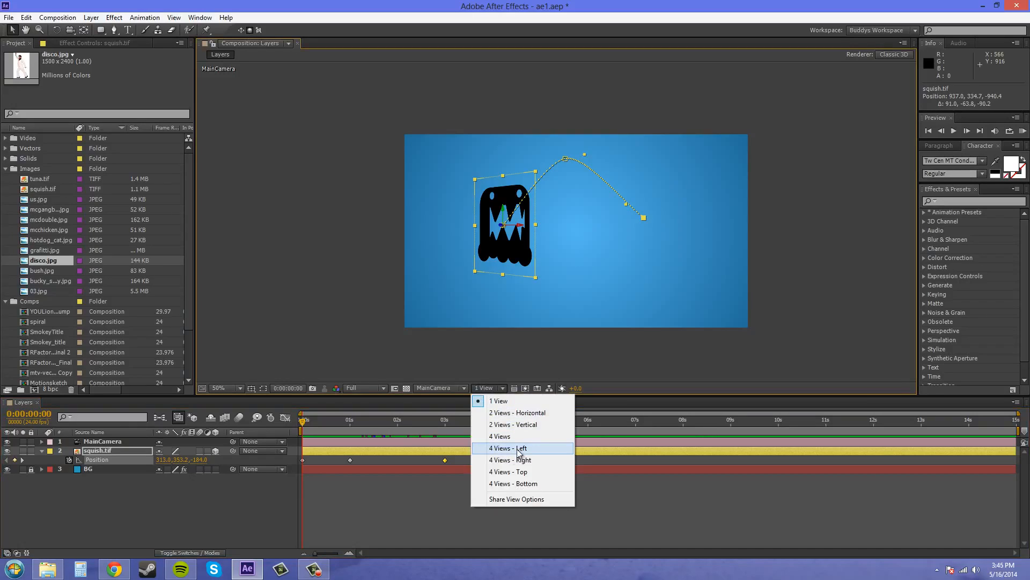
pyautogui.click(503, 437)
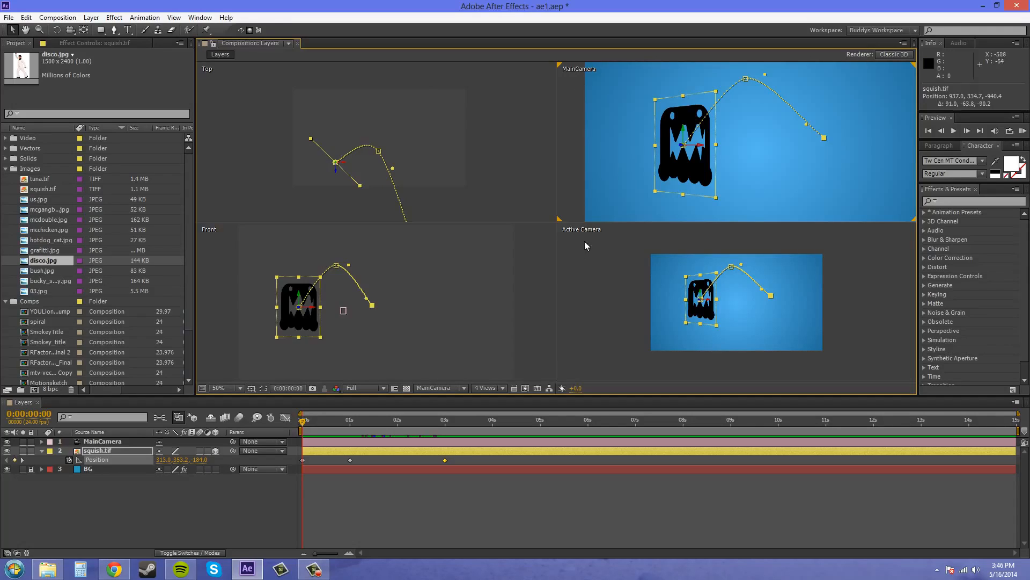
pyautogui.click(594, 261)
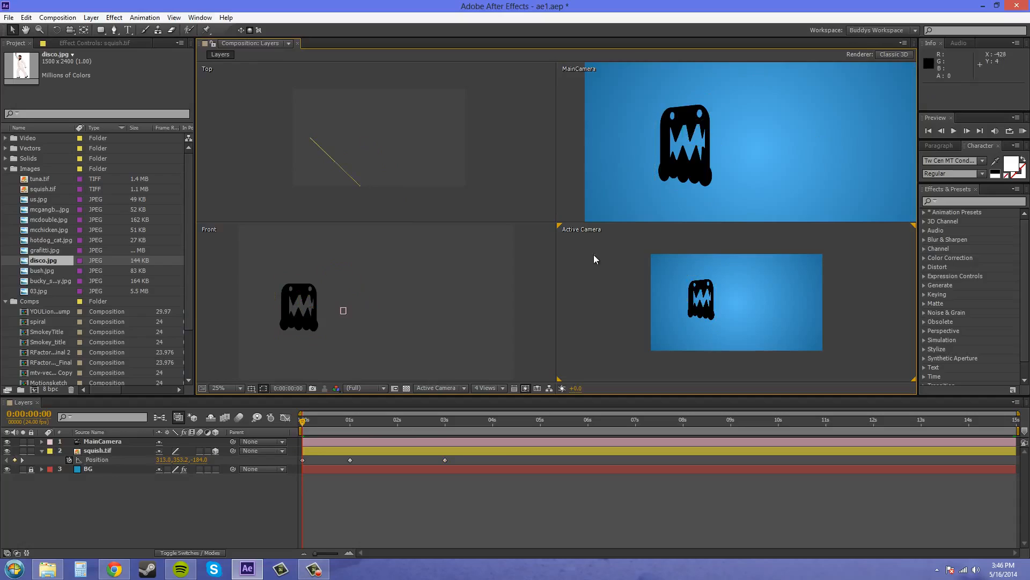
pyautogui.rightClick(574, 229)
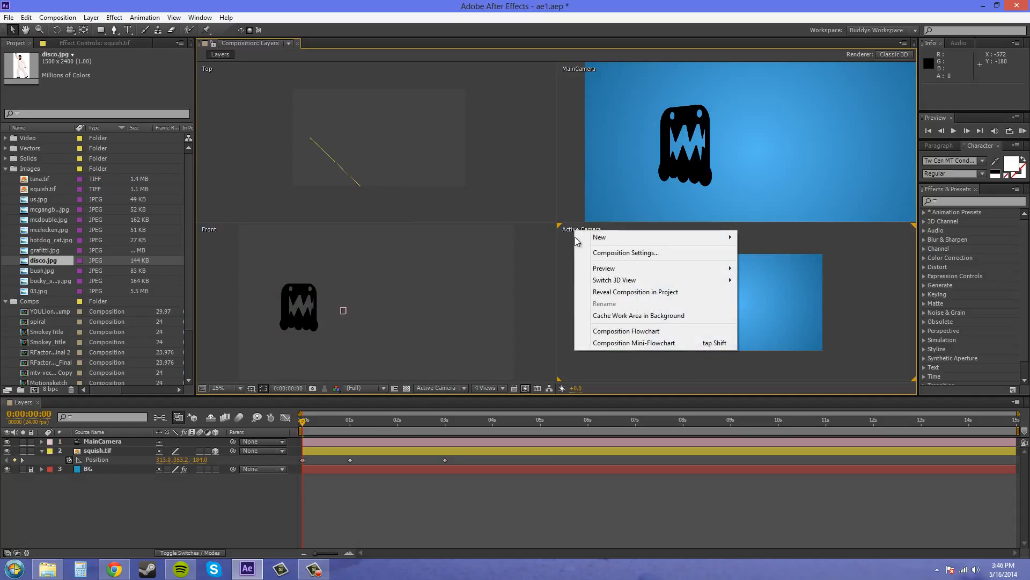
pyautogui.moveTo(604, 279)
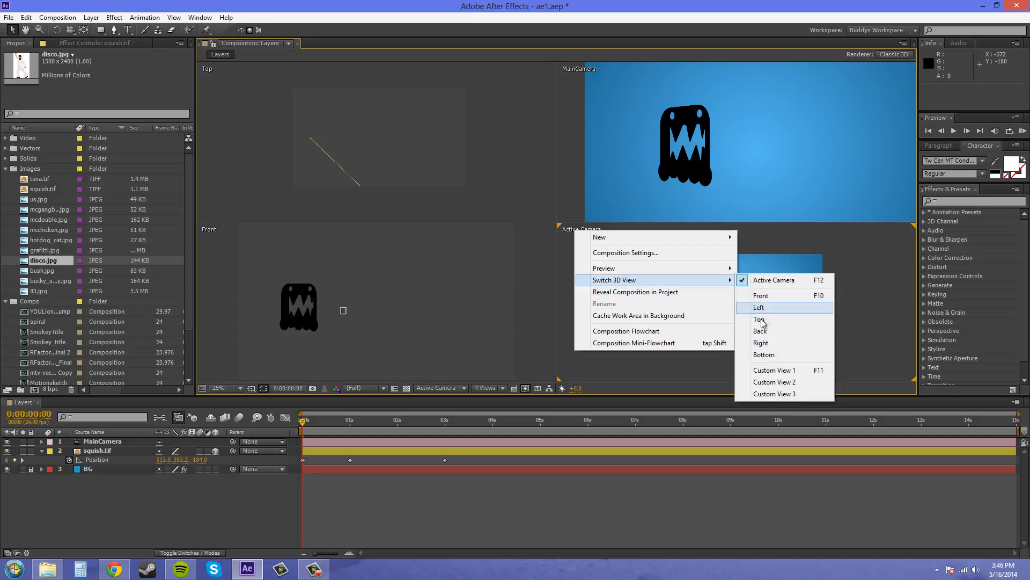
pyautogui.click(762, 343)
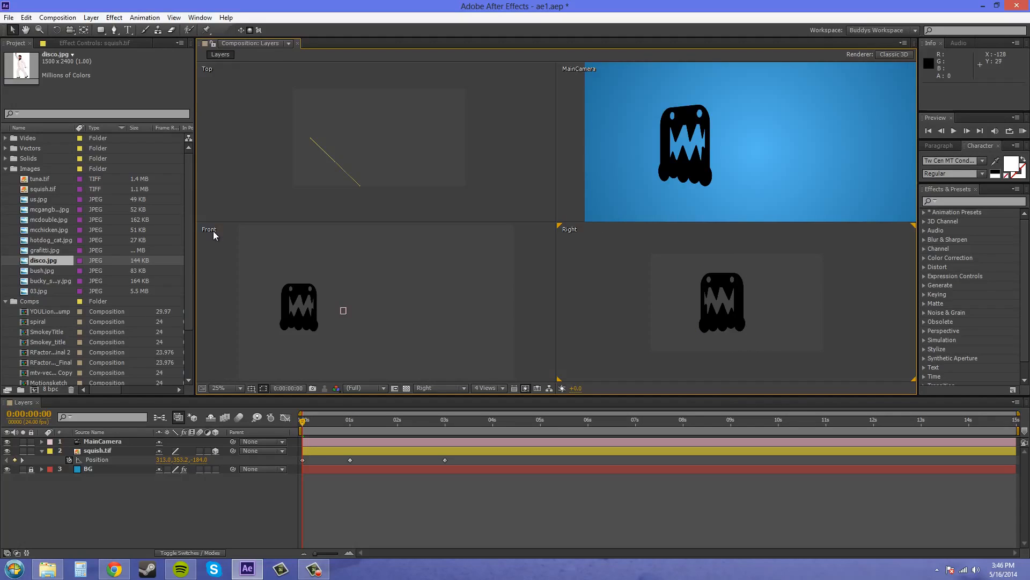
# Step: Switch the existing Top view to Custom View 1 and the Front view to Top
pyautogui.rightClick(217, 71)
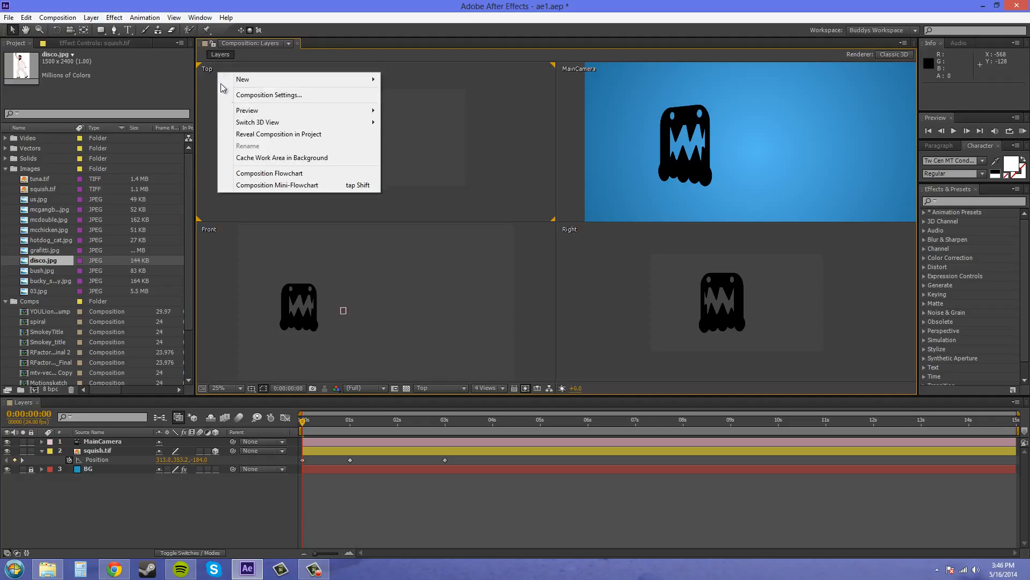
pyautogui.moveTo(266, 123)
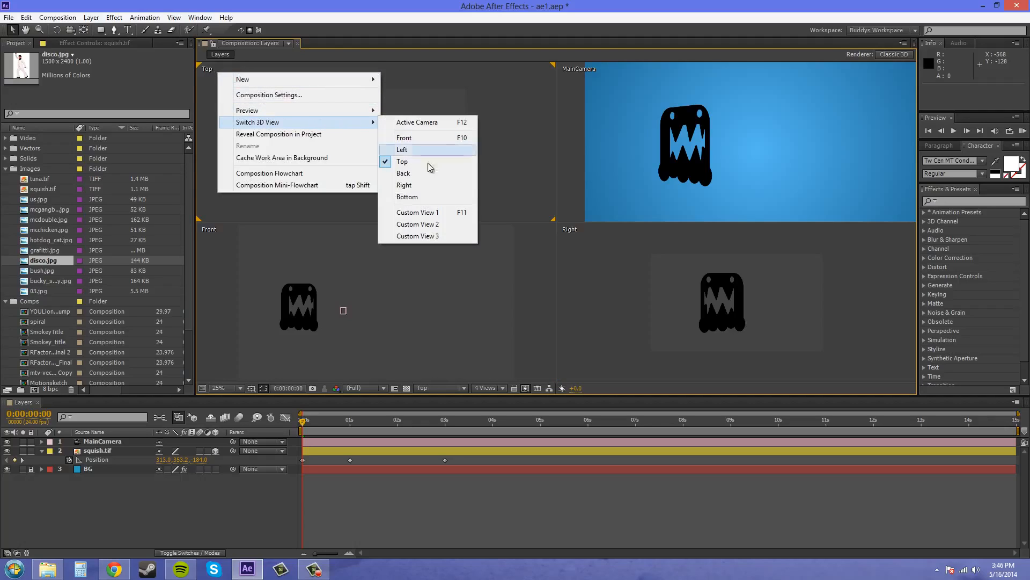
pyautogui.click(429, 213)
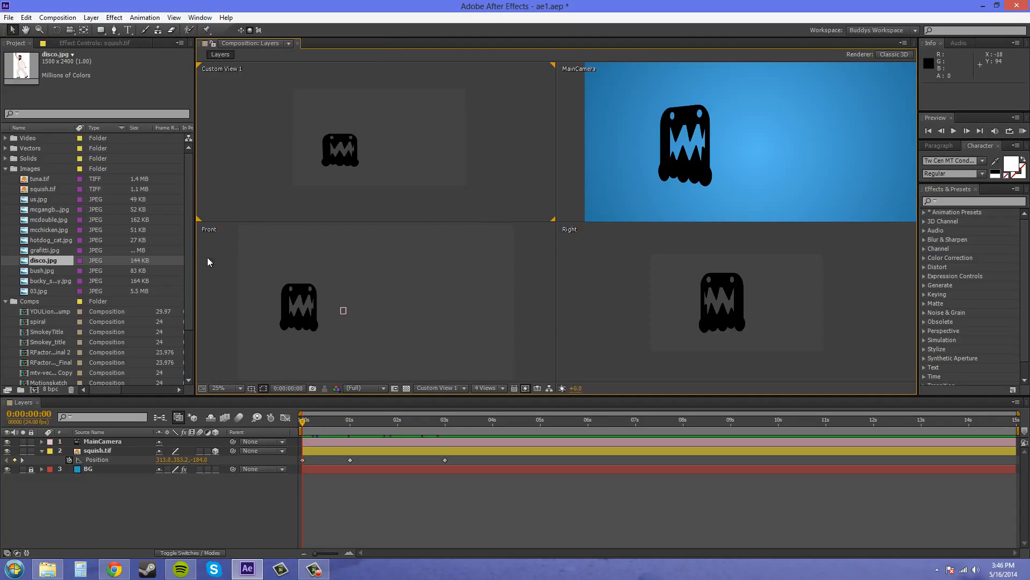
pyautogui.rightClick(212, 243)
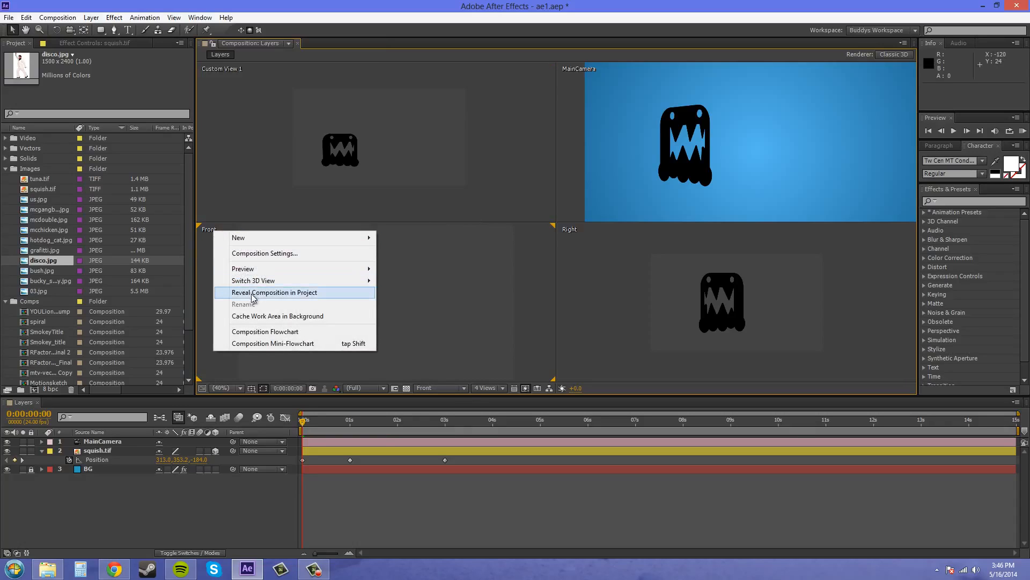
pyautogui.moveTo(279, 281)
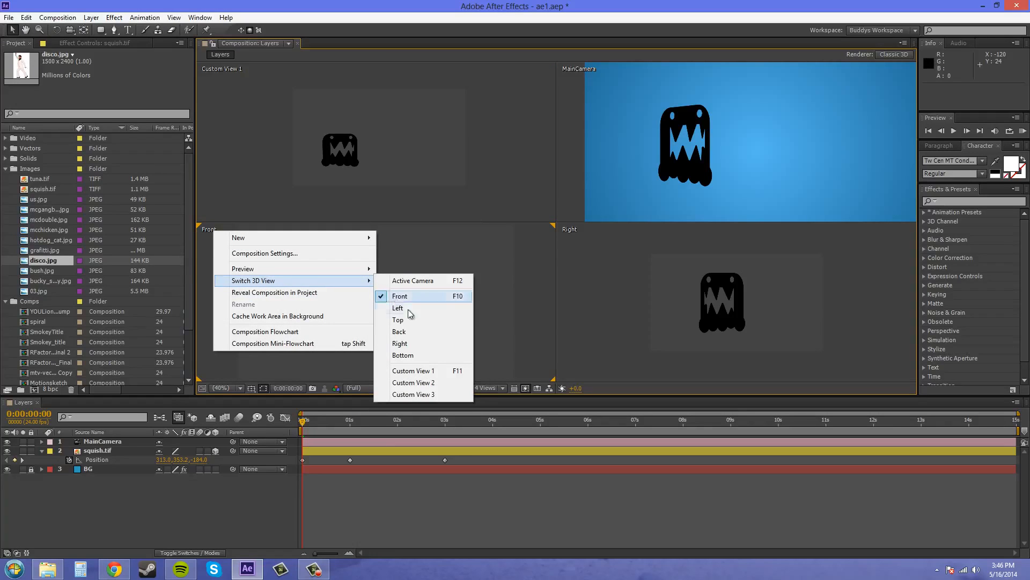
pyautogui.click(411, 320)
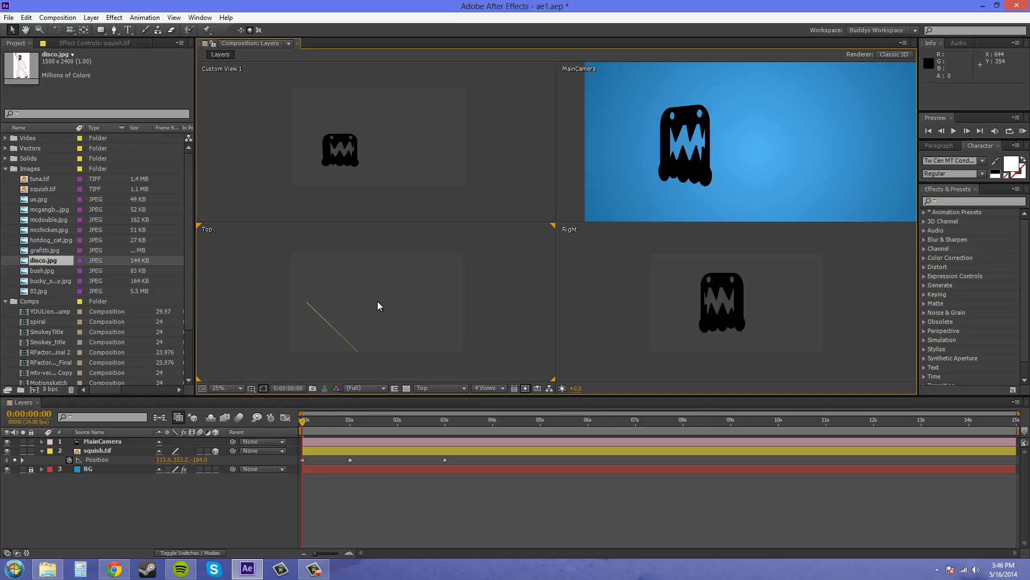
# Step: Select the squish.tif layer and examine its full motion path in the Top view
pyautogui.moveTo(381, 293); pyautogui.dragTo(370, 282)
pyautogui.click(314, 310)
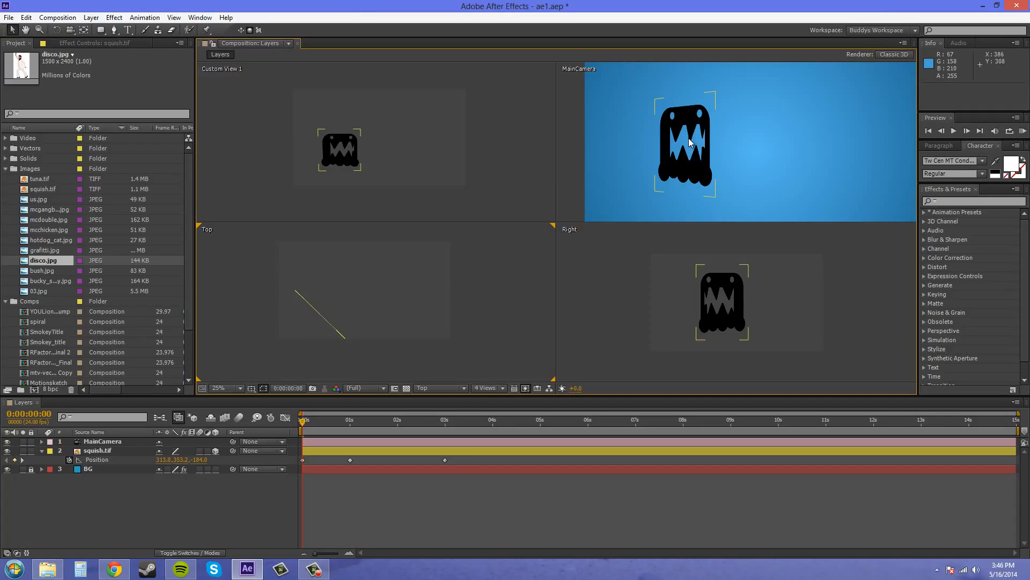
pyautogui.click(251, 345)
pyautogui.click(323, 318)
pyautogui.click(95, 451)
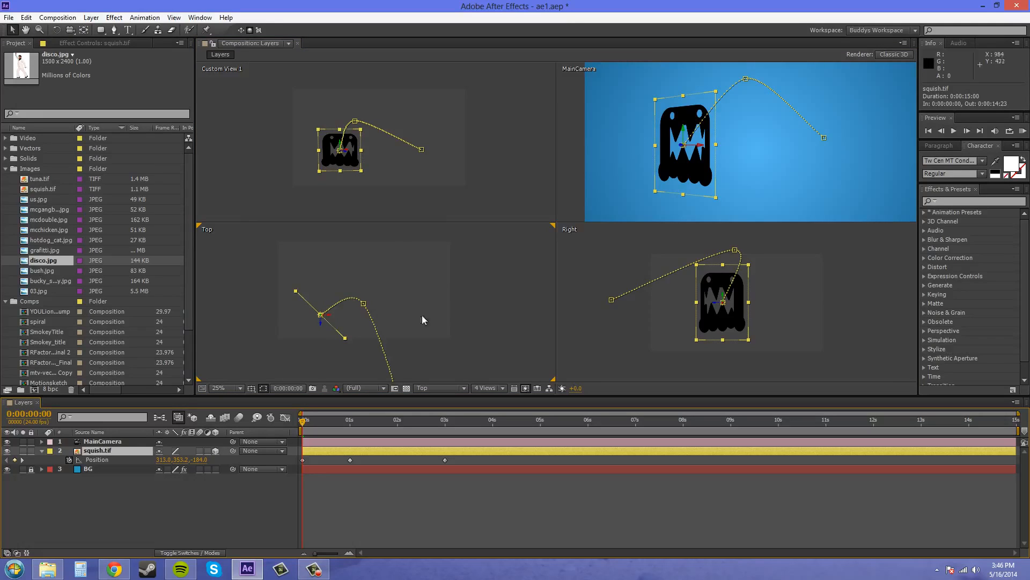
pyautogui.moveTo(428, 351); pyautogui.dragTo(438, 313)
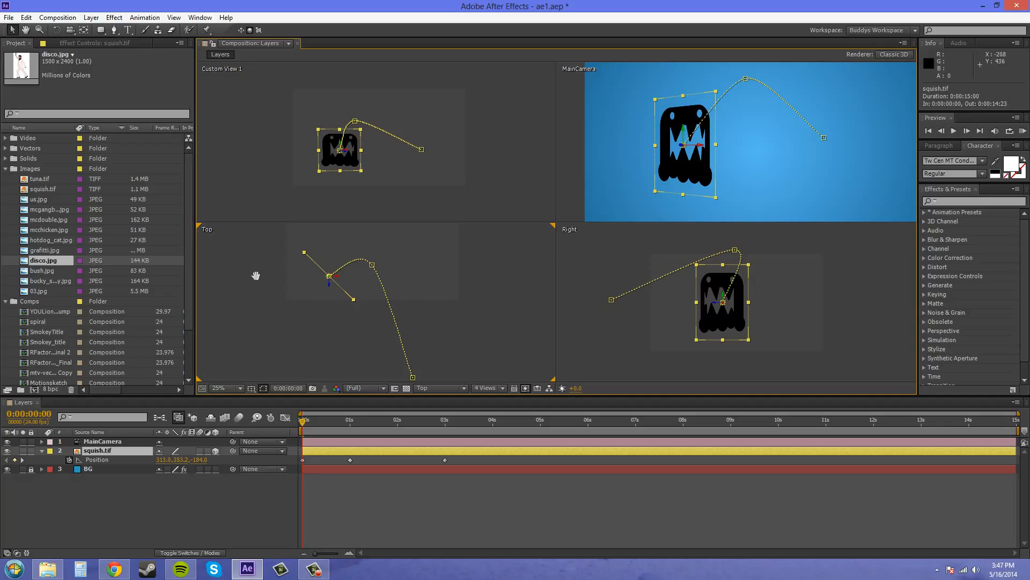
pyautogui.moveTo(257, 266); pyautogui.dragTo(260, 309)
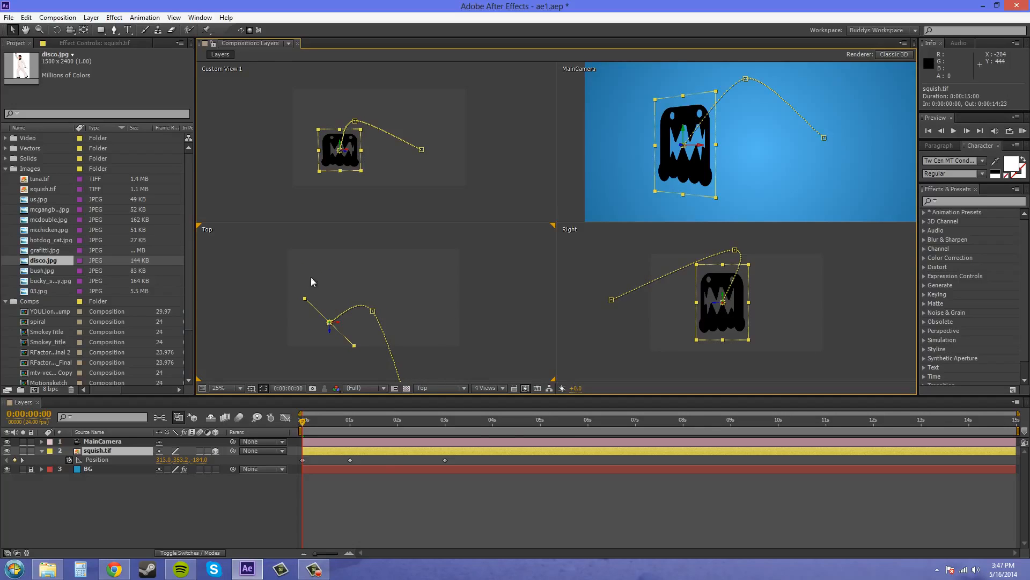
# Step: Delete squish.tif's position keyframes at 3 seconds and 1 second
pyautogui.click(445, 460)
pyautogui.press('Delete')
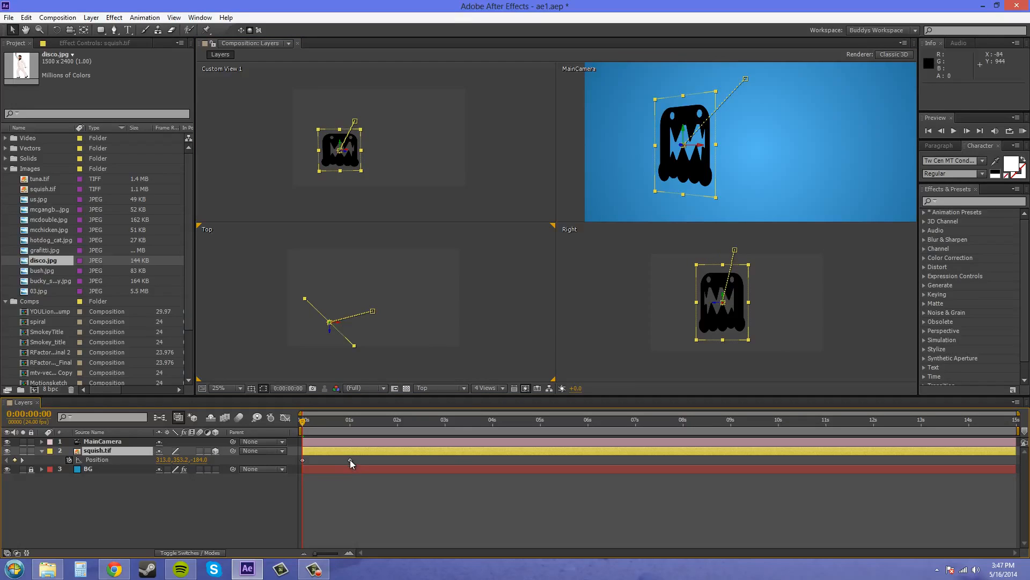
pyautogui.click(350, 460)
pyautogui.press('Delete')
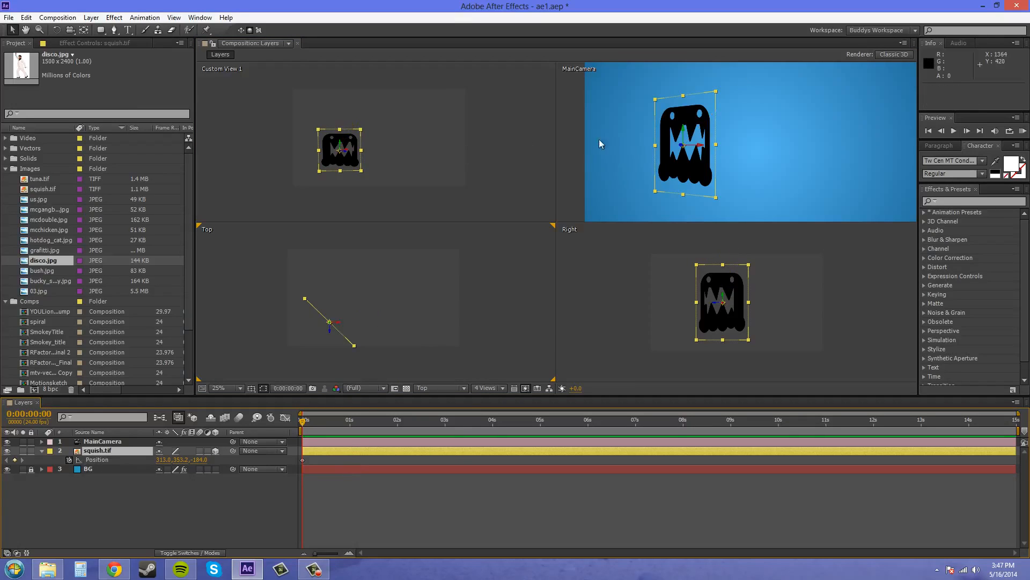
# Step: Show squish.tif's rotation properties and move the layer upward to a Y position of about 323
pyautogui.press('r')
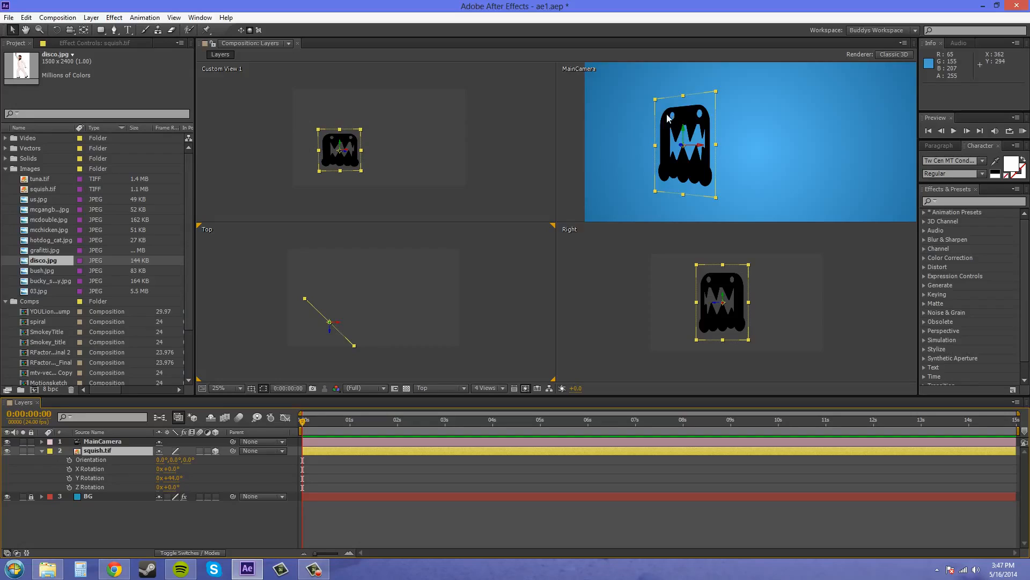
pyautogui.click(690, 139)
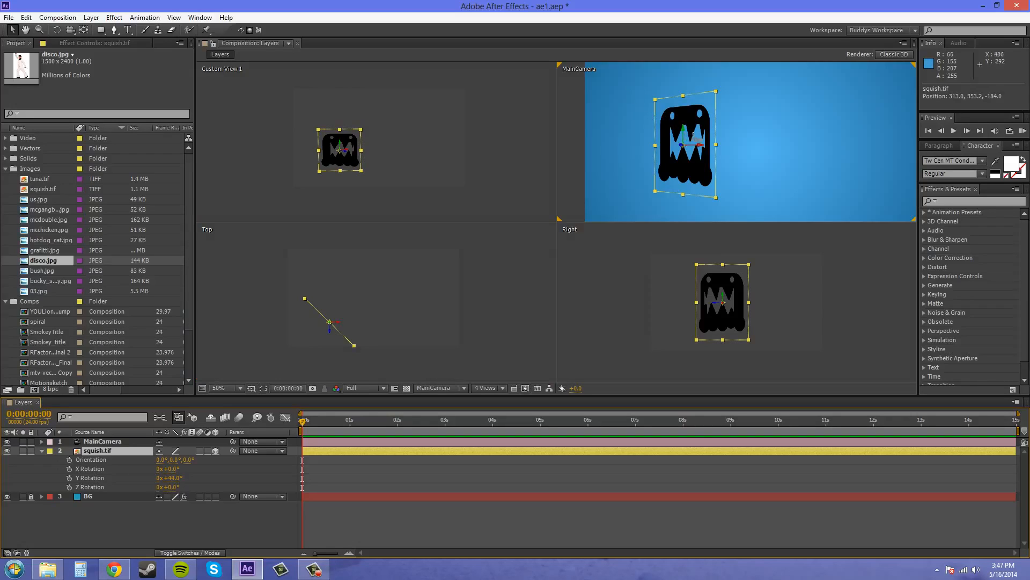
pyautogui.moveTo(693, 133); pyautogui.dragTo(693, 128)
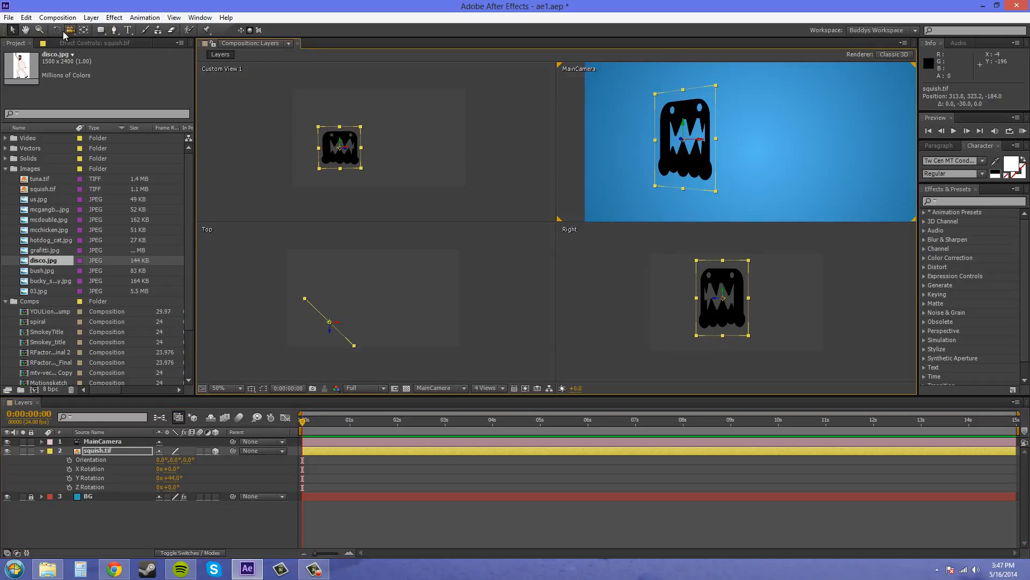
# Step: Rotate squish.tif around its Y axis with the Rotation tool to an orientation of 0°, 315°, 0°, then deselect it
pyautogui.click(57, 30)
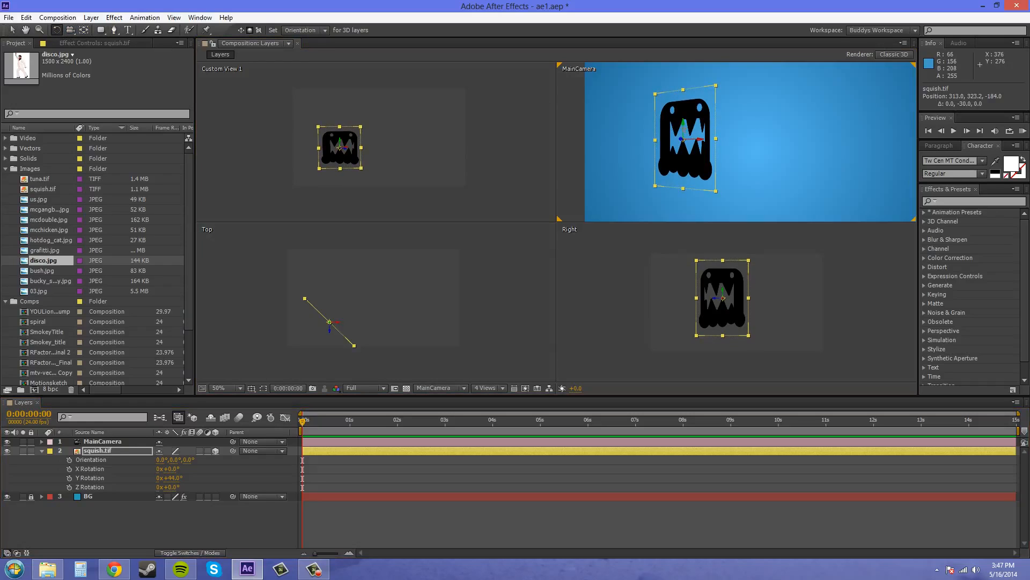
pyautogui.moveTo(686, 128)
pyautogui.mouseDown()
pyautogui.moveTo(717, 130)
pyautogui.moveTo(686, 131)
pyautogui.moveTo(696, 133)
pyautogui.mouseUp()
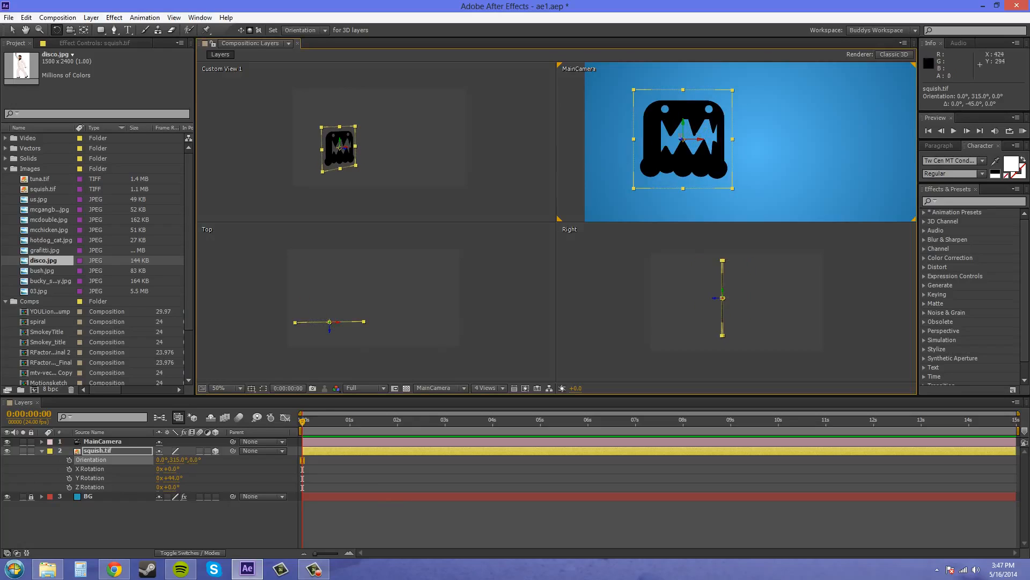
pyautogui.click(390, 481)
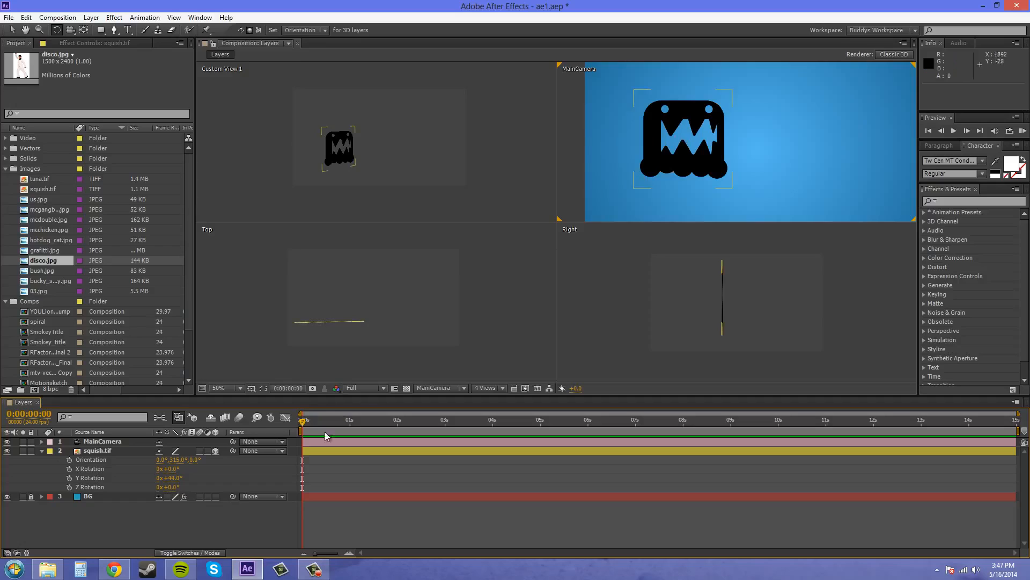
# Step: Collapse the rotation properties, show the layers' Opacity instead, and select squish.tif
pyautogui.click(42, 452)
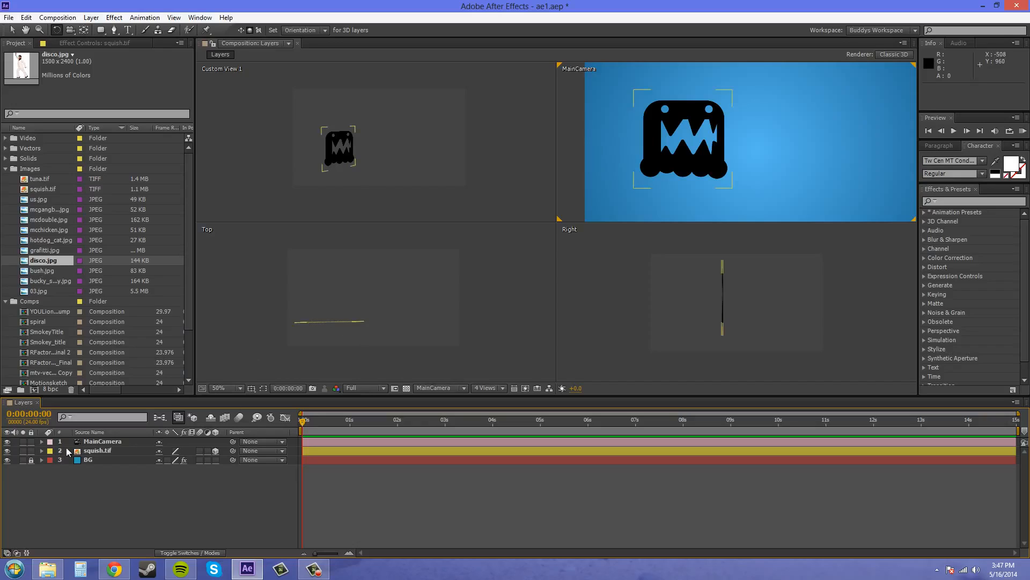
pyautogui.press('t')
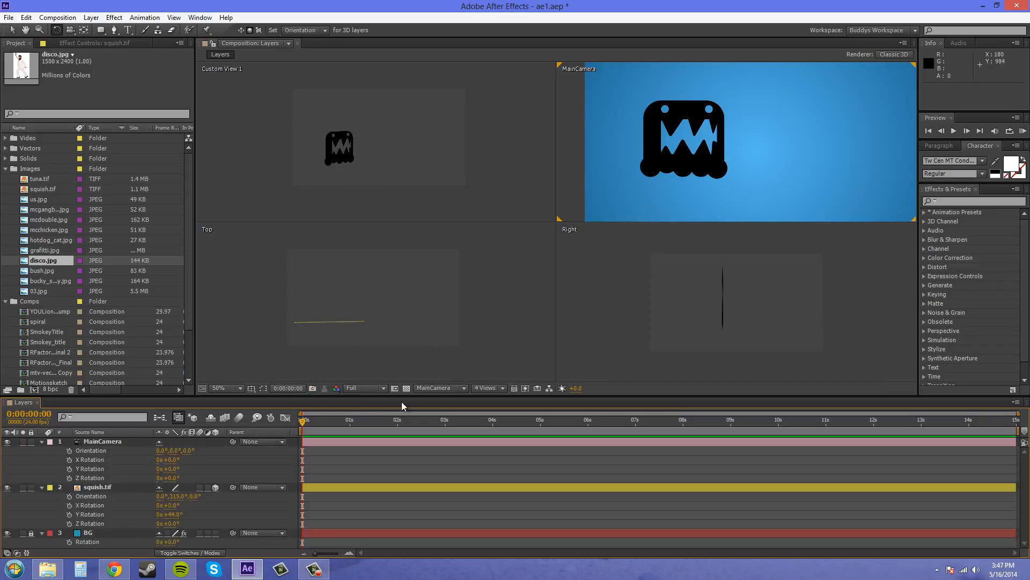
pyautogui.click(95, 451)
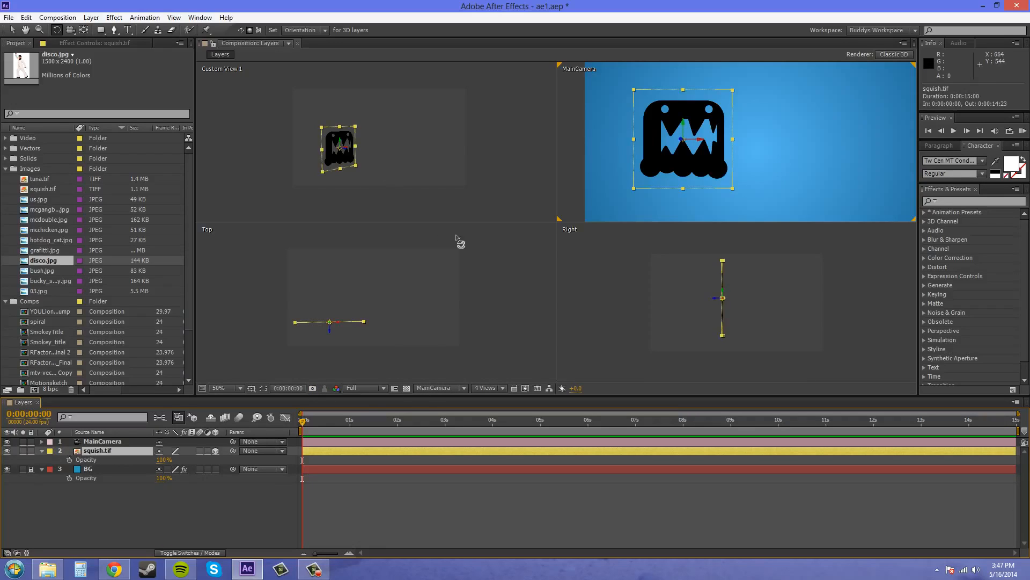
# Step: Show squish.tif's Position property, activate the Selection tool, try moving the layer along Z in the Top view, and undo that move
pyautogui.press('p')
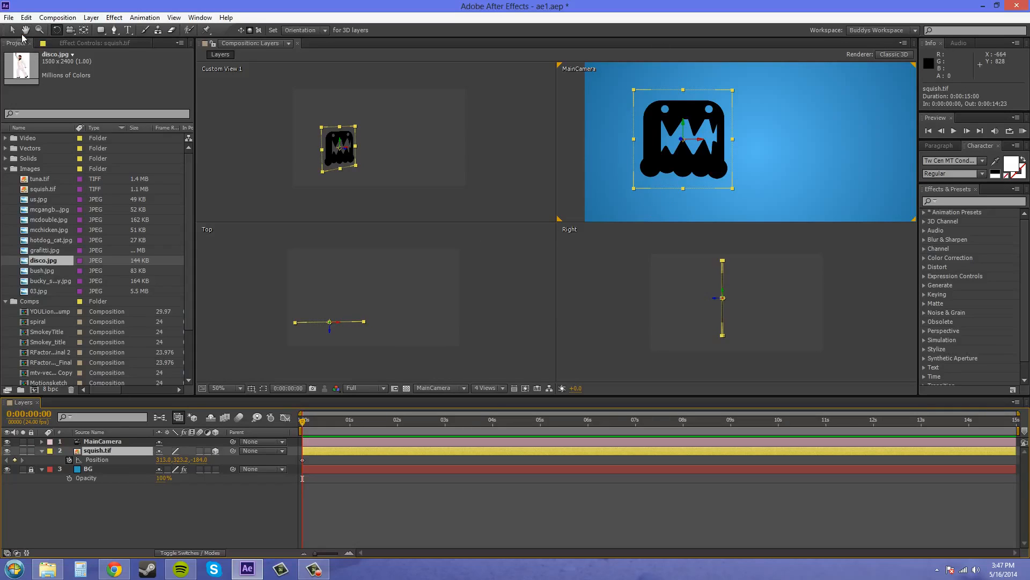
pyautogui.press('v')
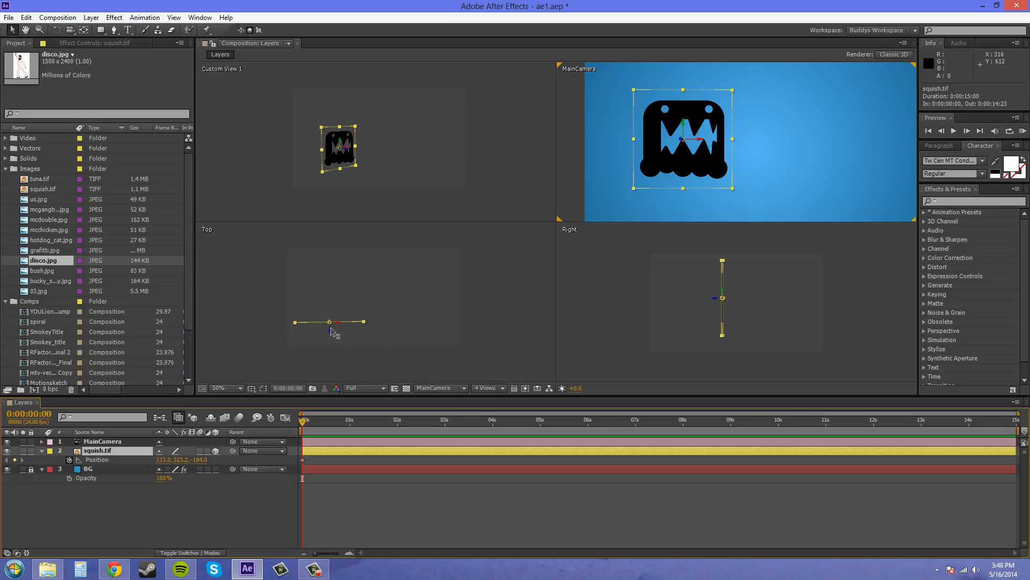
pyautogui.moveTo(331, 329)
pyautogui.mouseDown()
pyautogui.moveTo(337, 313)
pyautogui.moveTo(336, 329)
pyautogui.mouseUp()
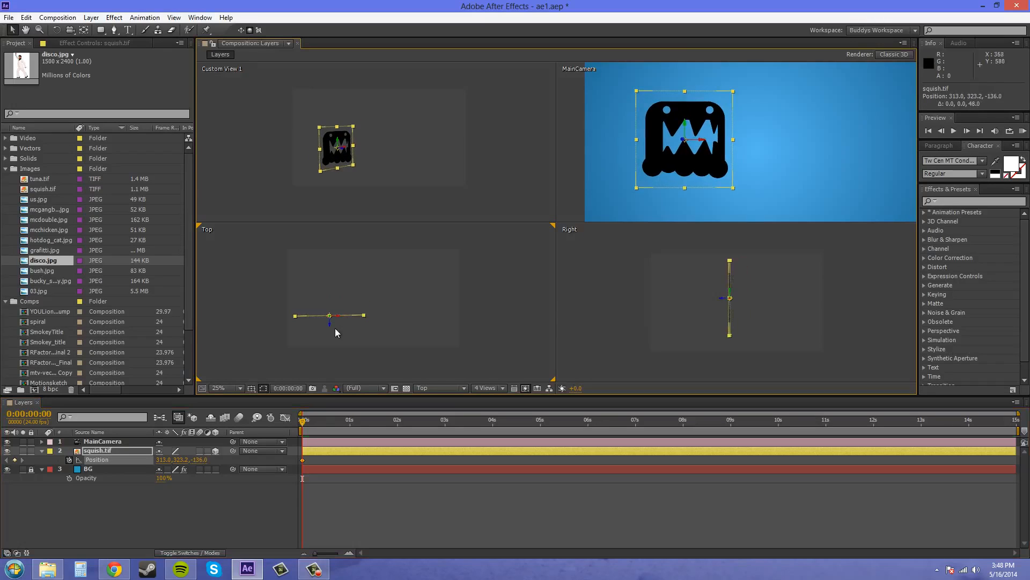
pyautogui.hotkey('ctrl', 'z')
# Step: At 1 second, keyframe squish.tif farther back and higher at a position of about 565, 119, 92, using the Top and Right views
pyautogui.moveTo(307, 421); pyautogui.dragTo(350, 421)
pyautogui.click(330, 333)
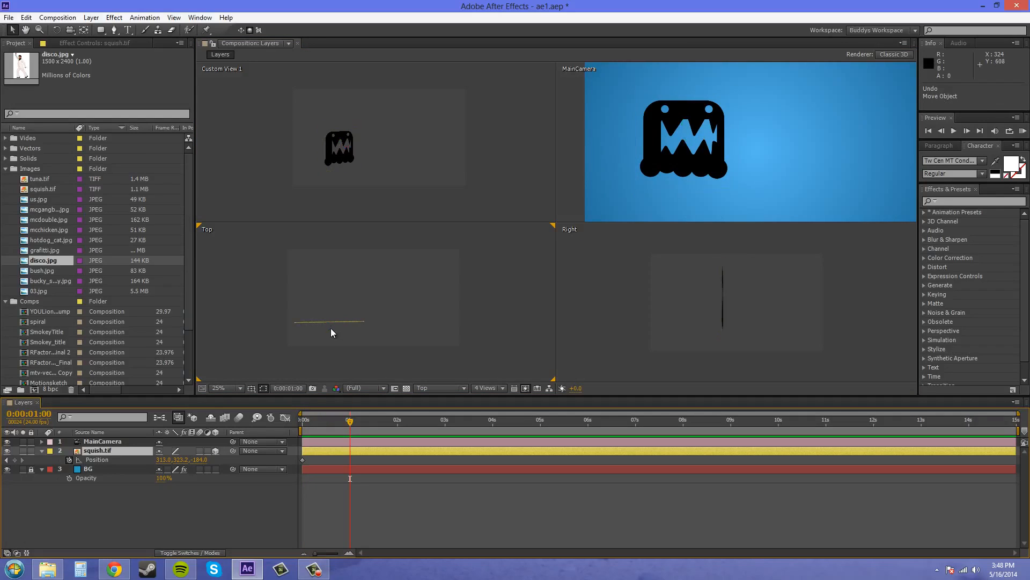
pyautogui.click(330, 333)
pyautogui.moveTo(333, 329); pyautogui.dragTo(370, 292)
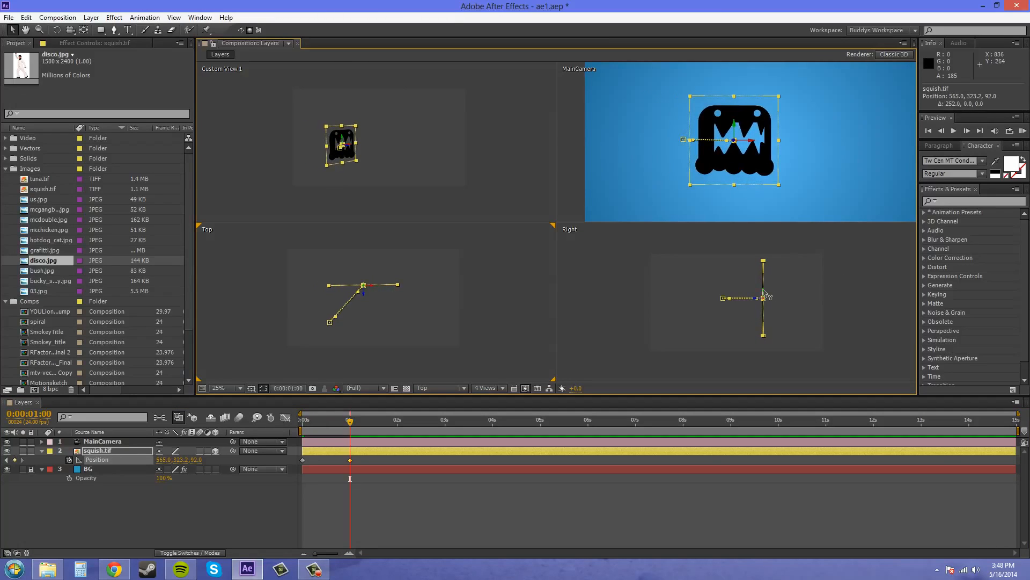
pyautogui.moveTo(765, 292); pyautogui.dragTo(766, 259)
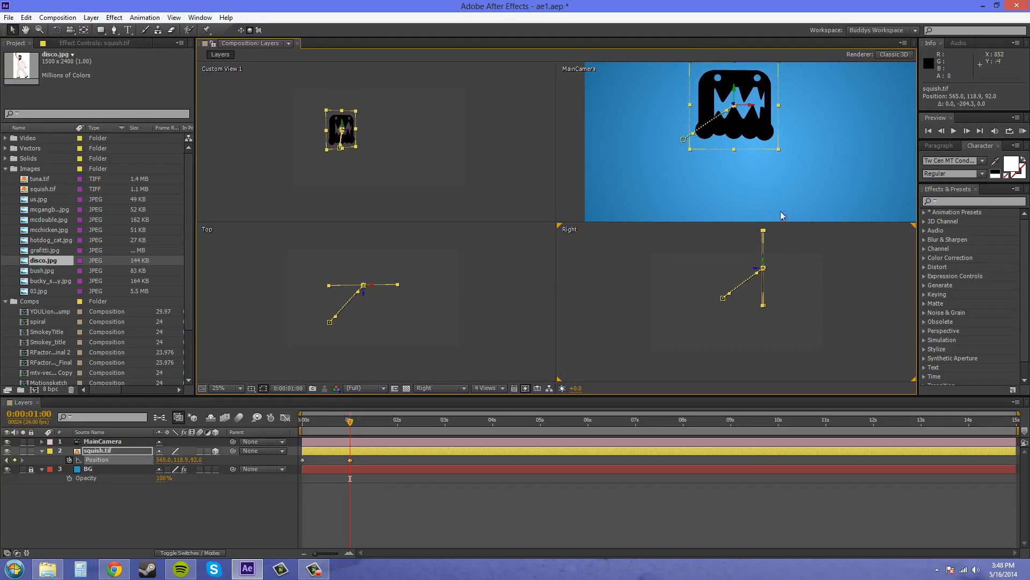
# Step: At 3 seconds, keyframe squish.tif at a position of about 1009, 330, -184 using the Top and Right views, and deselect it
pyautogui.scroll(-1, 797, 171)
pyautogui.moveTo(769, 173); pyautogui.dragTo(734, 183)
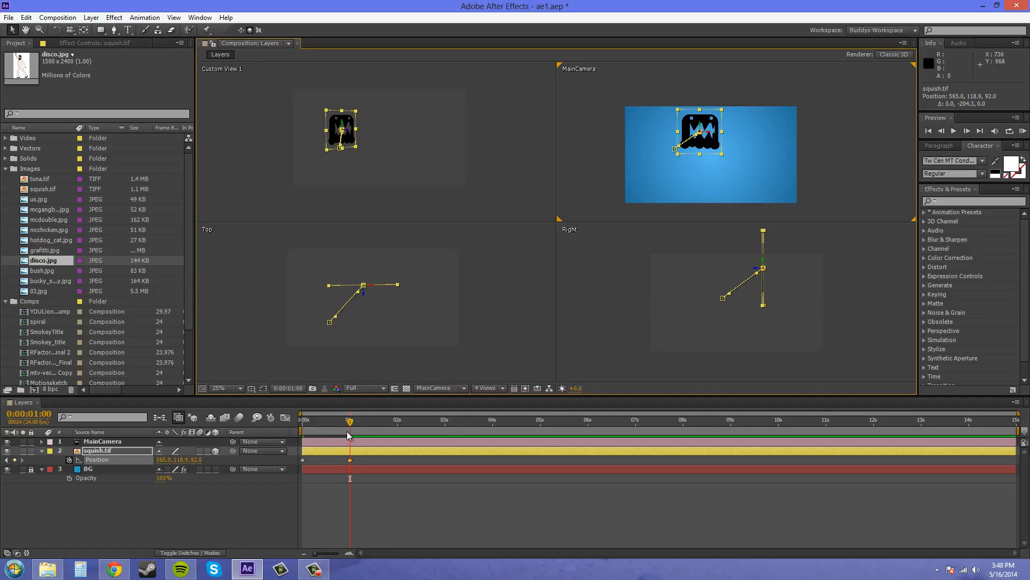
pyautogui.moveTo(449, 428); pyautogui.dragTo(446, 424)
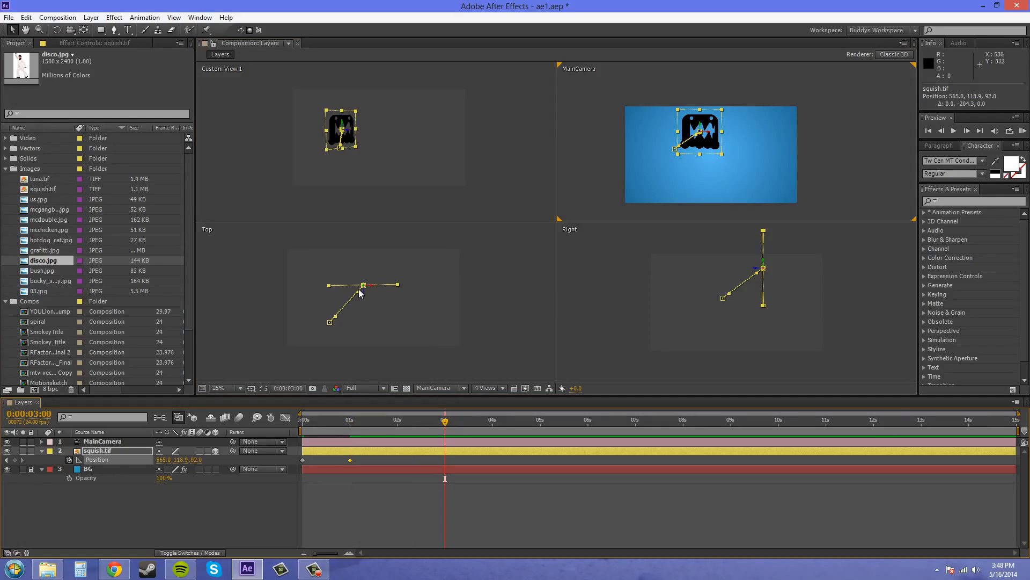
pyautogui.moveTo(373, 287); pyautogui.dragTo(417, 340)
pyautogui.moveTo(726, 267); pyautogui.dragTo(719, 291)
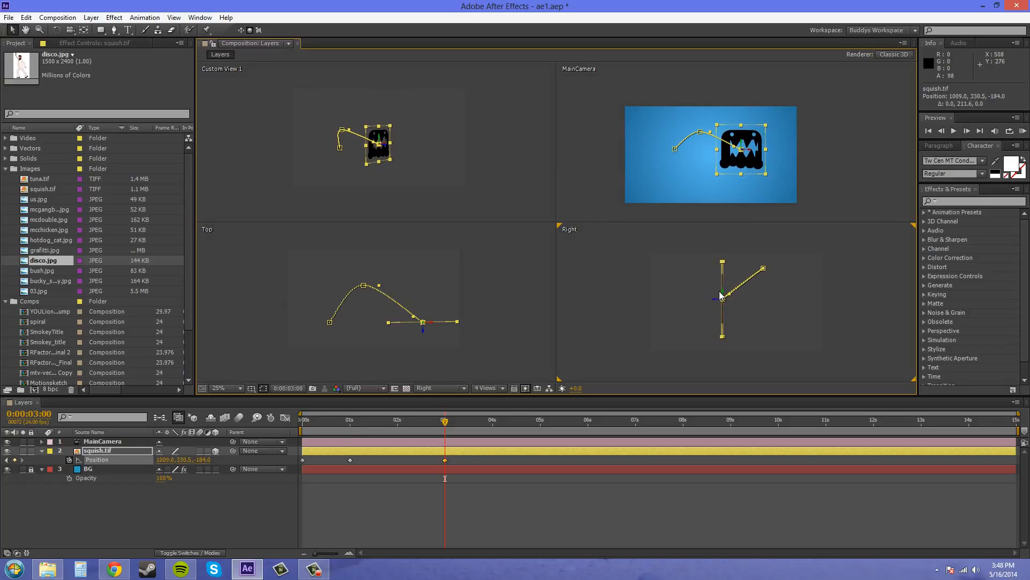
pyautogui.click(837, 136)
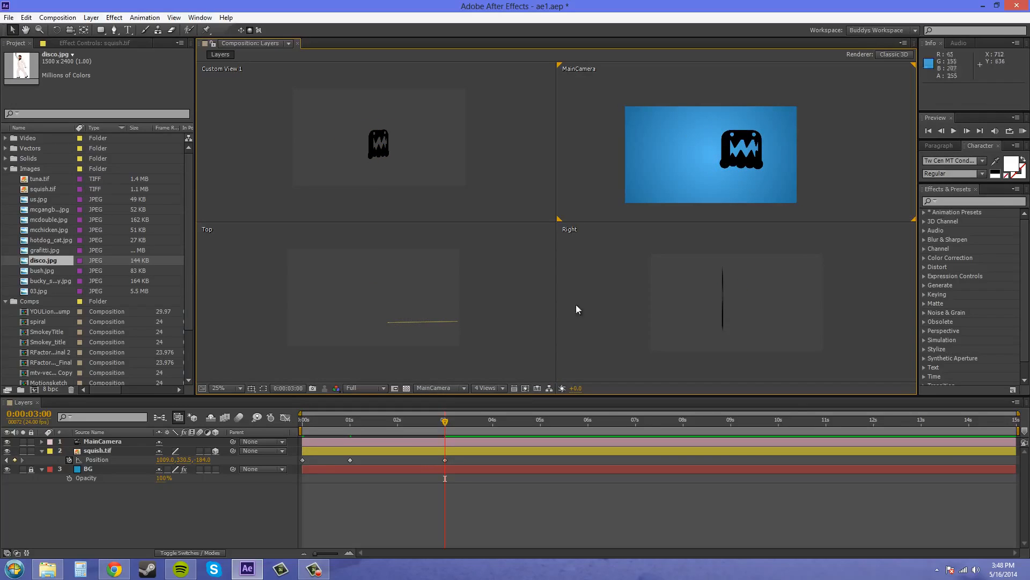
# Step: Switch the composition from four views to 1 View showing the MainCamera
pyautogui.rightClick(834, 130)
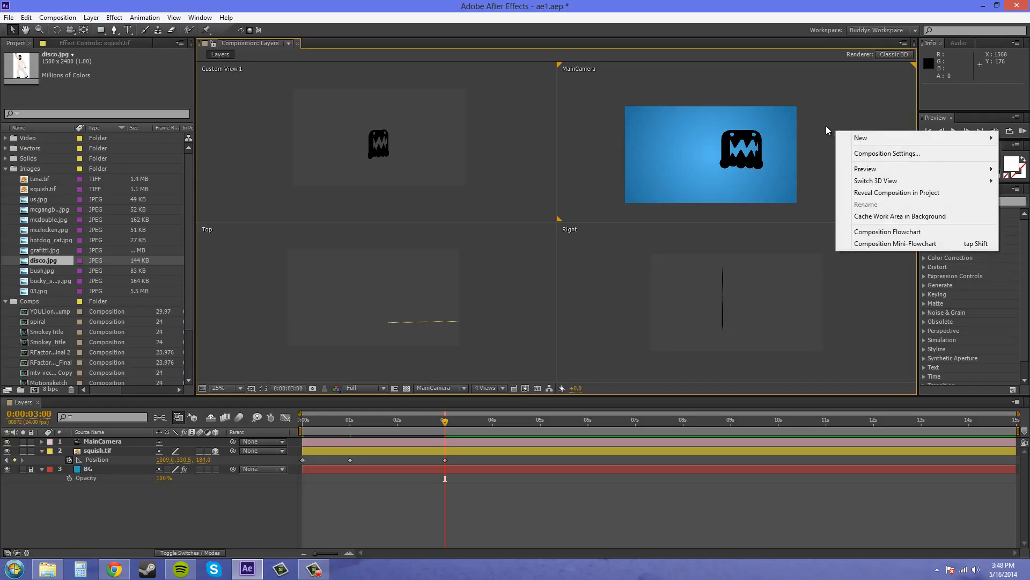
pyautogui.click(826, 126)
pyautogui.click(487, 387)
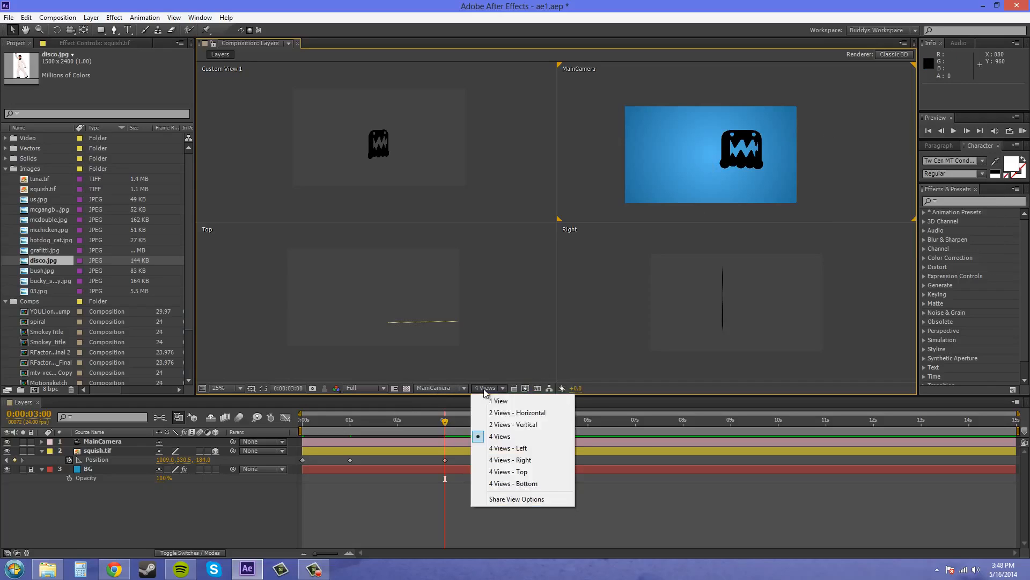
pyautogui.click(497, 399)
pyautogui.moveTo(428, 189); pyautogui.dragTo(459, 156)
# Step: Scrub the timeline between 0 and about 3 seconds to review squish.tif's motion, and inspect its position keyframe at 1 second
pyautogui.moveTo(447, 427); pyautogui.dragTo(288, 439)
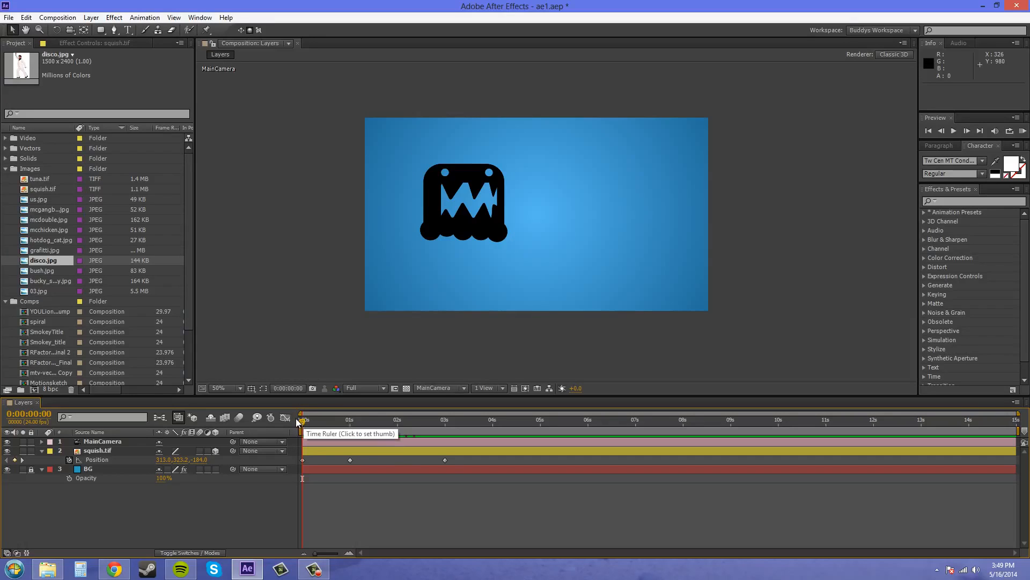
pyautogui.moveTo(302, 423); pyautogui.dragTo(281, 428)
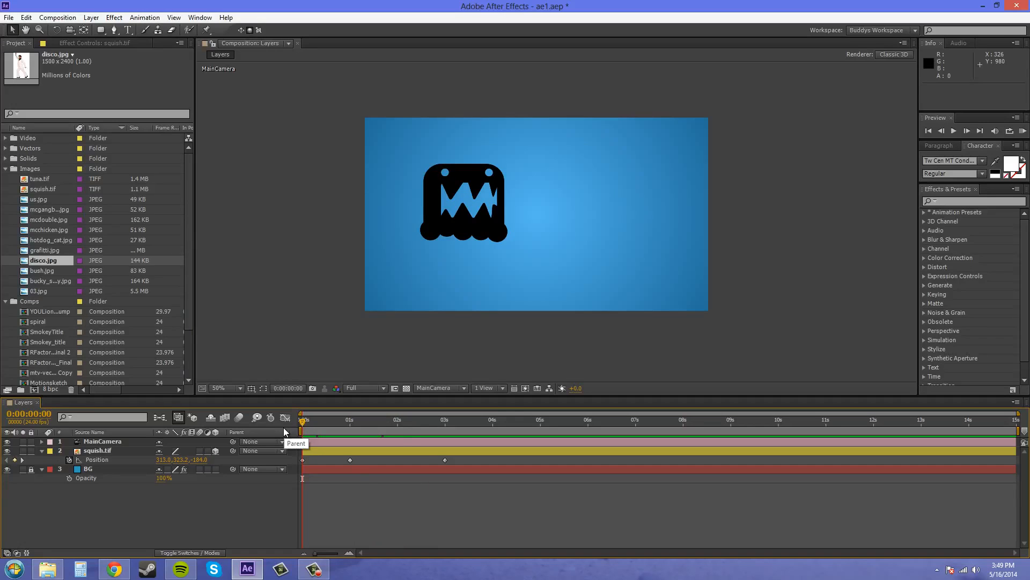
pyautogui.click(355, 463)
pyautogui.moveTo(351, 459)
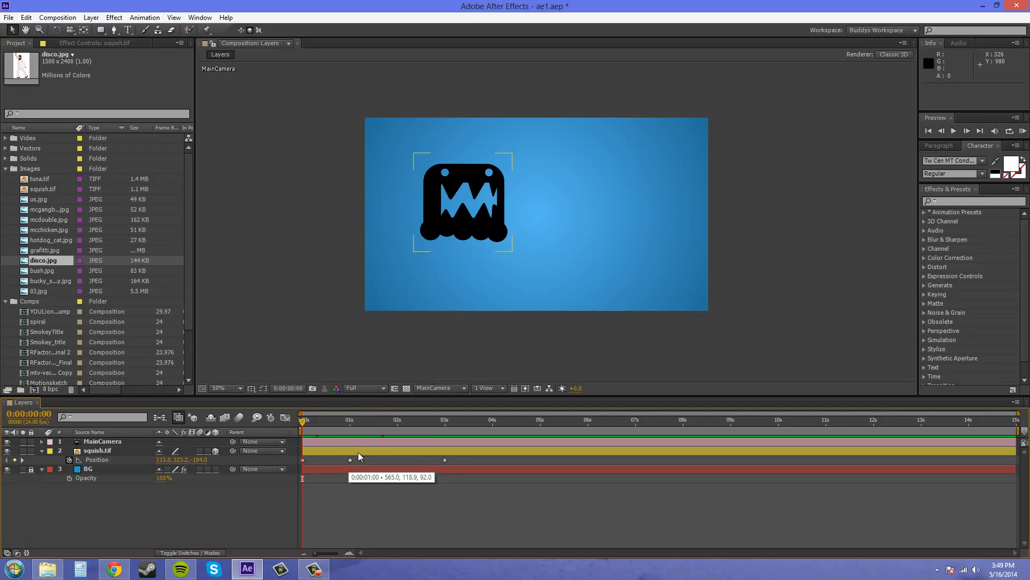
pyautogui.click(360, 442)
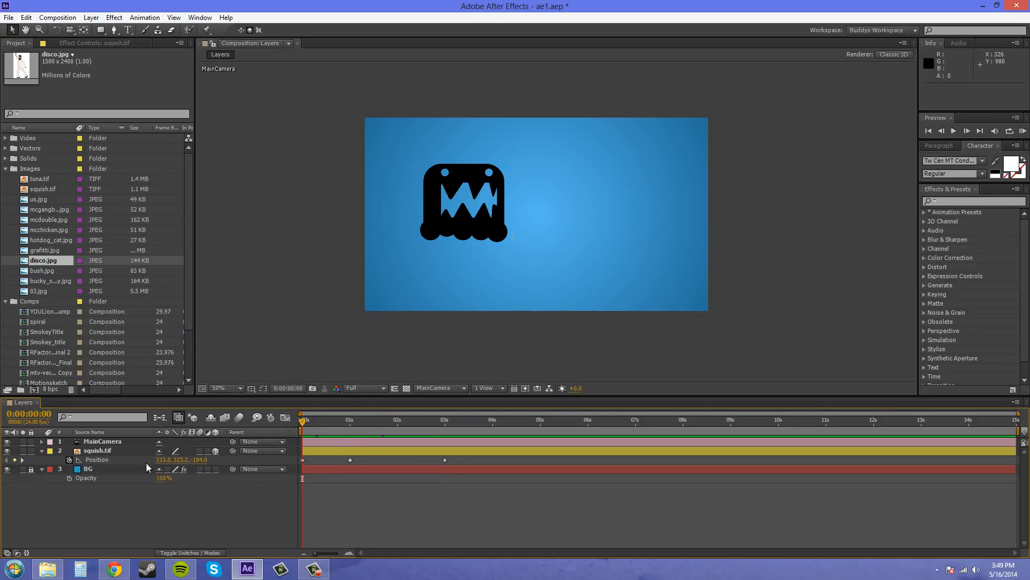
pyautogui.moveTo(302, 423); pyautogui.dragTo(443, 439)
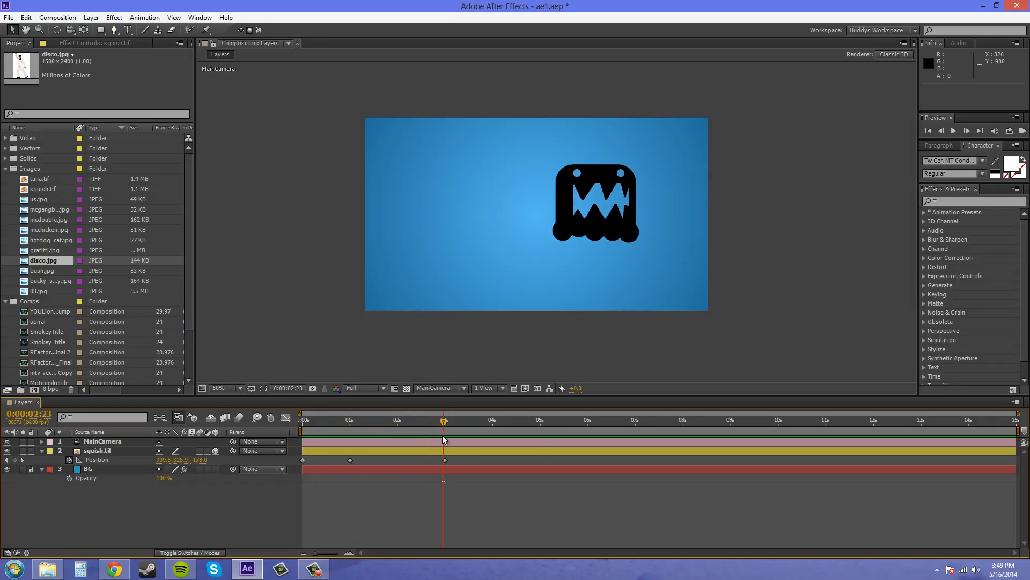